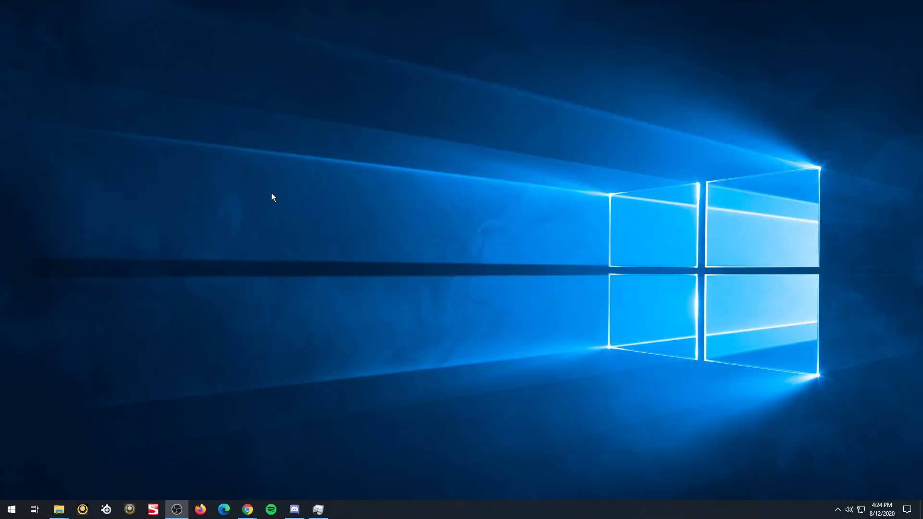
- Run a Fast.com speed test in a maximized Chrome window; it reports 140 Mbps
{"action": "left_click", "coordinate": [248, 509]}
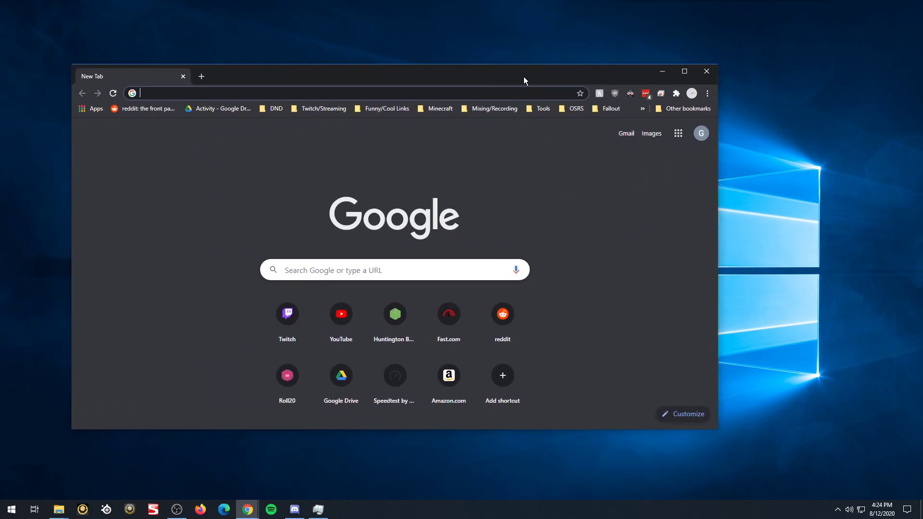
{"action": "double_click", "coordinate": [523, 77]}
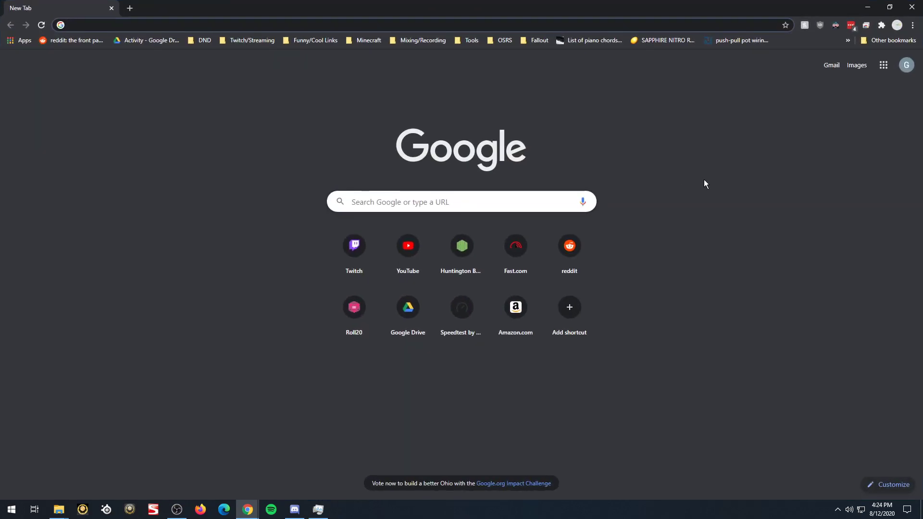
{"action": "left_click", "coordinate": [269, 25]}
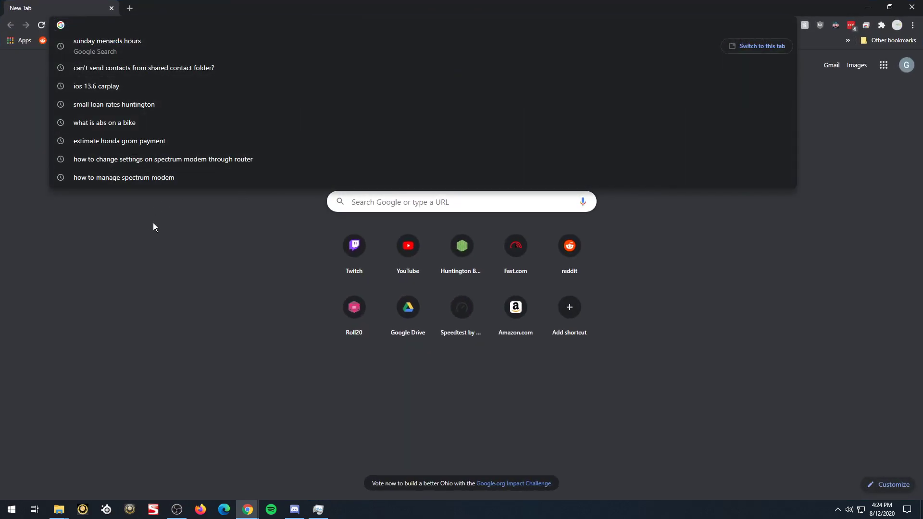
{"action": "type", "text": "fast.com"}
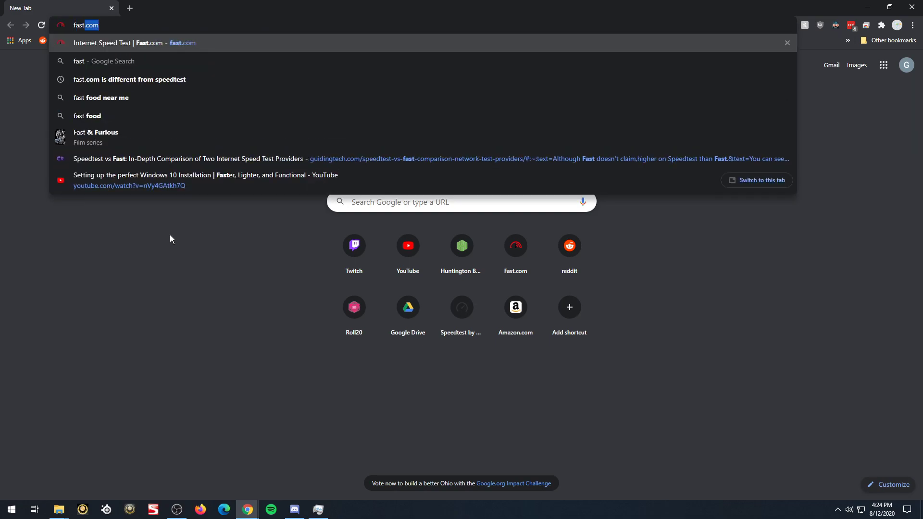
{"action": "key", "text": "Return"}
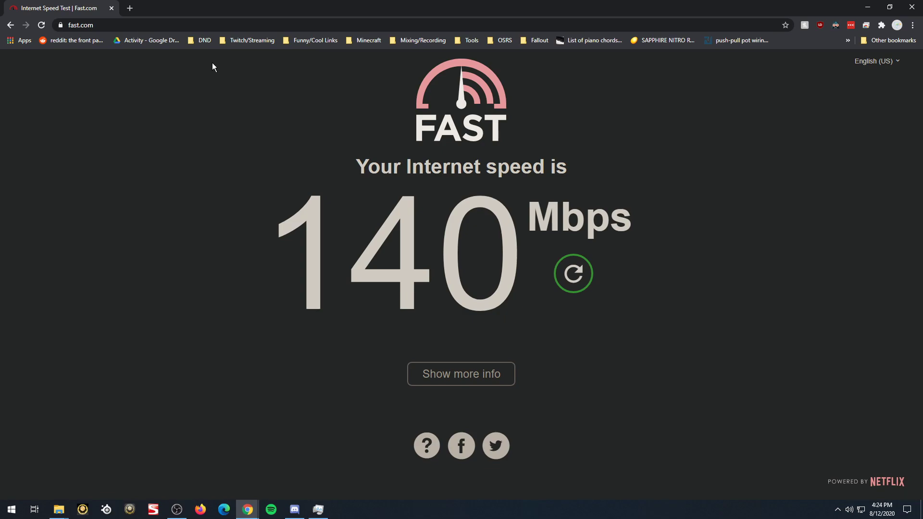
- Run a speed test on speedtest.net and close the Windows Settings window that appears
{"action": "left_click", "coordinate": [175, 22]}
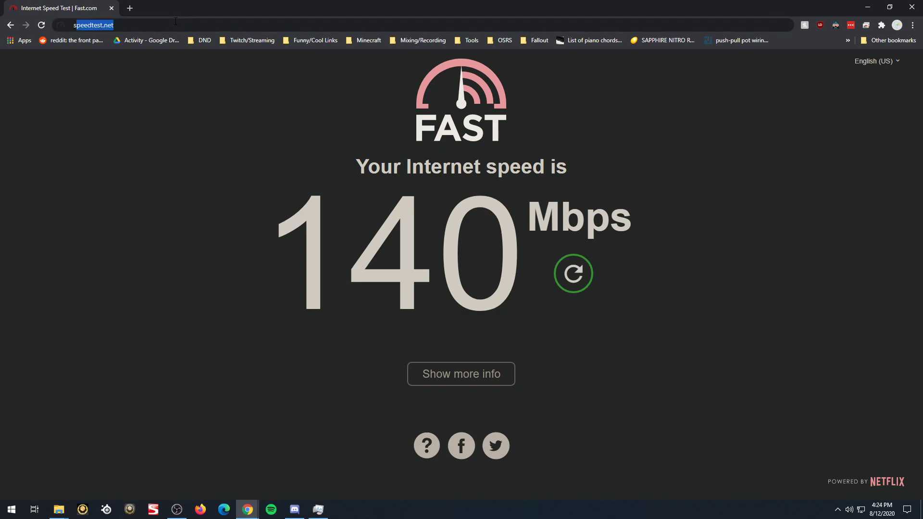
{"action": "type", "text": "speed"}
{"action": "key", "text": "Return"}
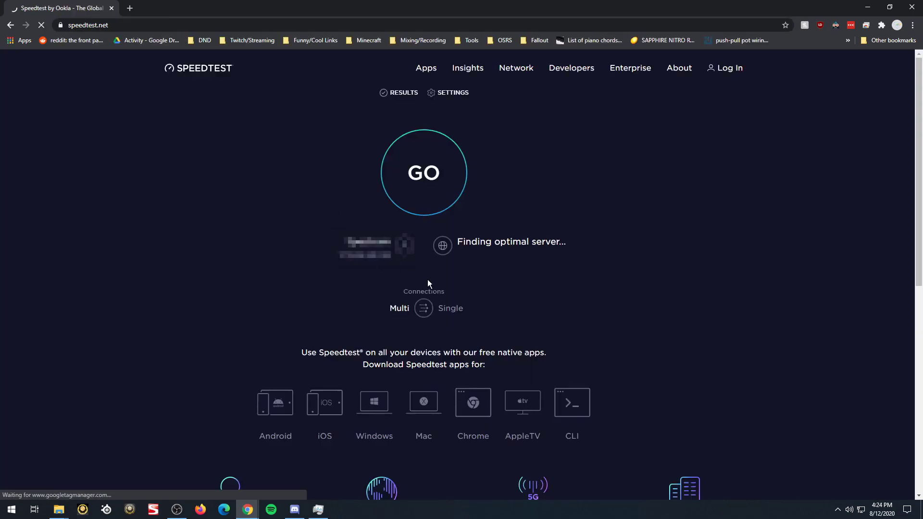
{"action": "left_click", "coordinate": [451, 201]}
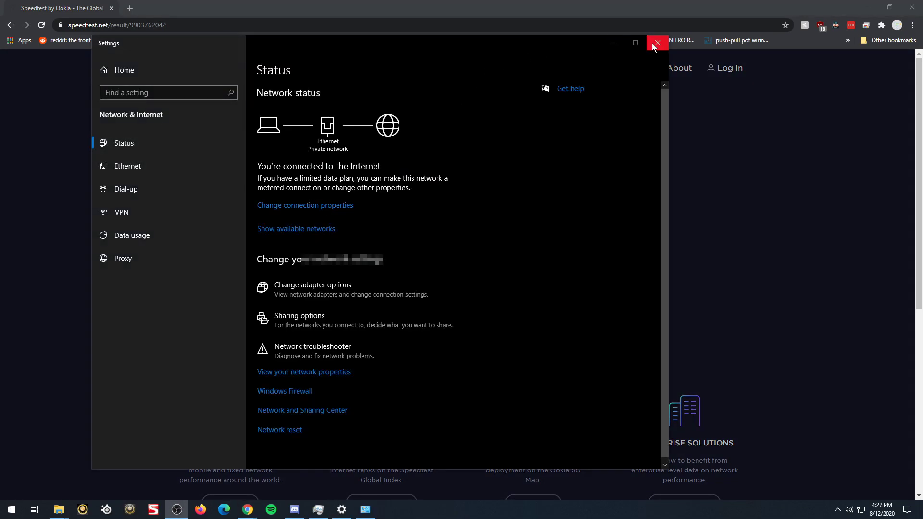
{"action": "left_click", "coordinate": [656, 44]}
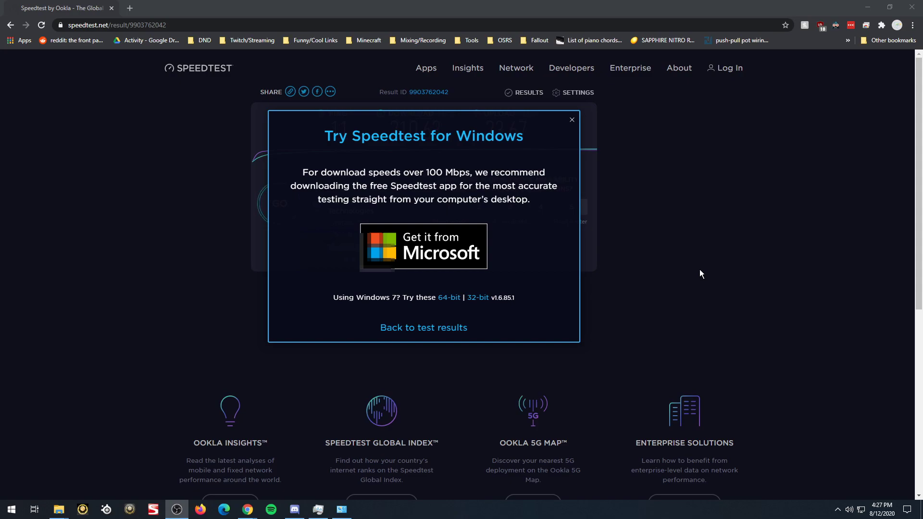
- Run a second Fast.com test in a new tab, reading 160 Mbps
{"action": "left_click", "coordinate": [133, 9]}
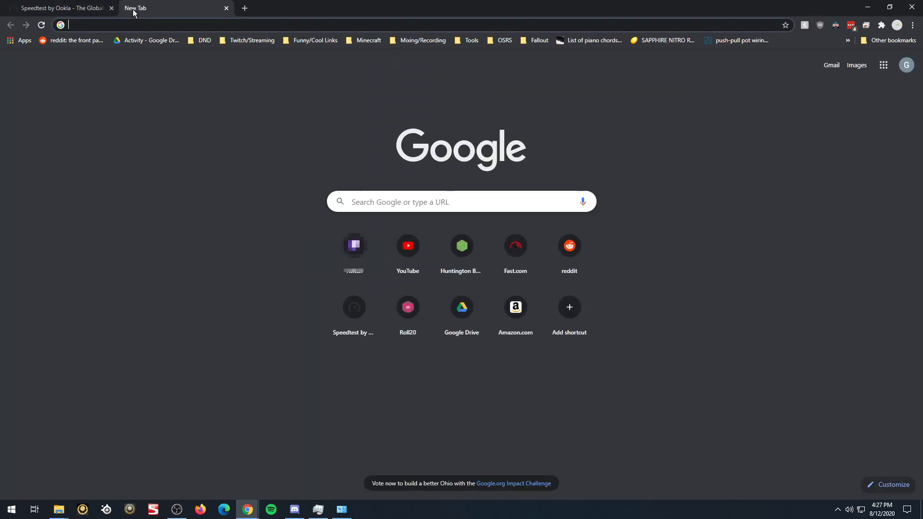
{"action": "type", "text": "fast"}
{"action": "key", "text": "Return"}
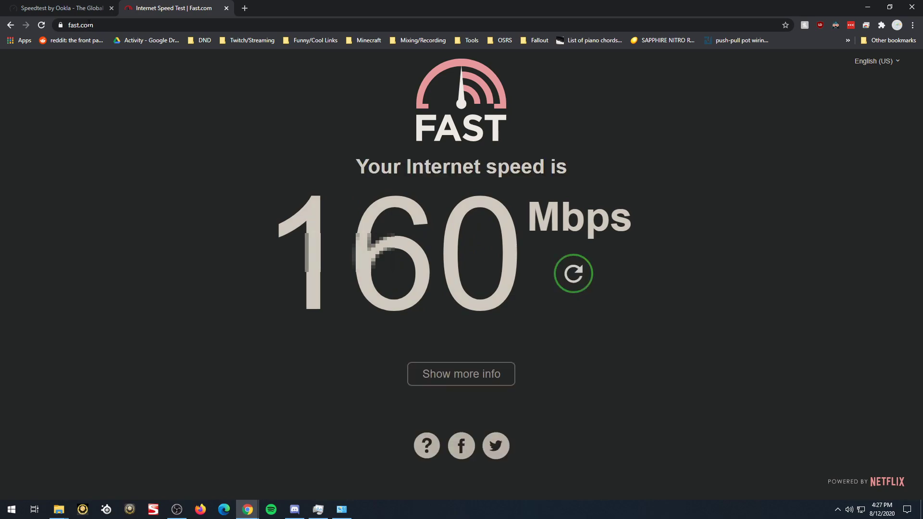
- Dismiss the Speedtest for Windows prompt and run Speedtest again
{"action": "left_click", "coordinate": [72, 11]}
{"action": "left_click", "coordinate": [572, 121]}
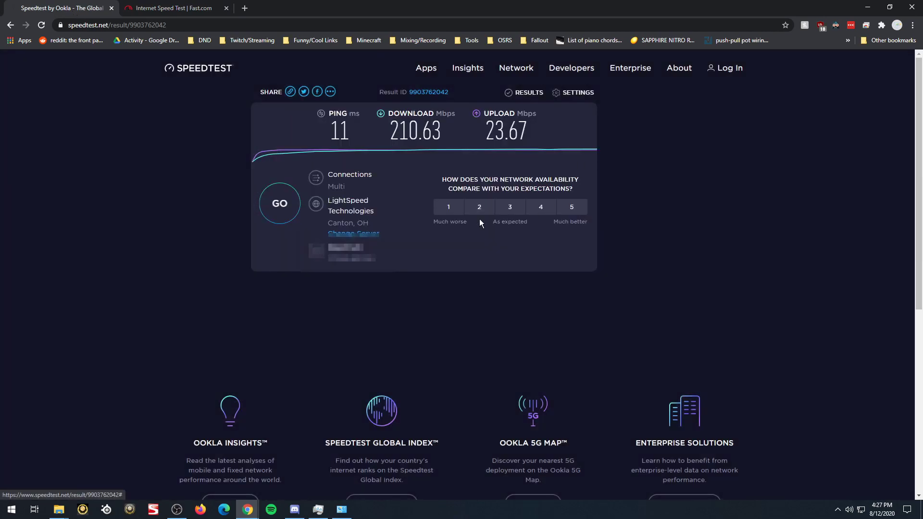
{"action": "left_click", "coordinate": [284, 202]}
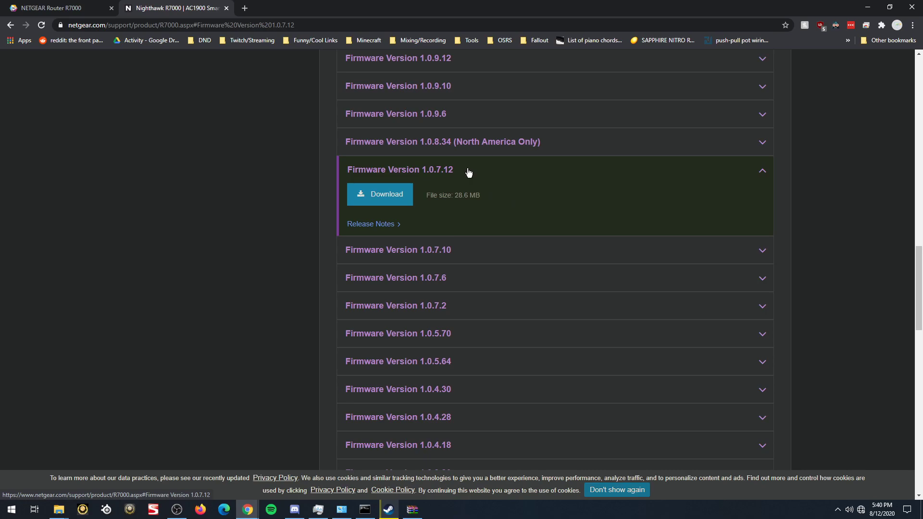
{"action": "scroll", "coordinate": [434, 227], "scroll_direction": "up", "scroll_amount": 4}
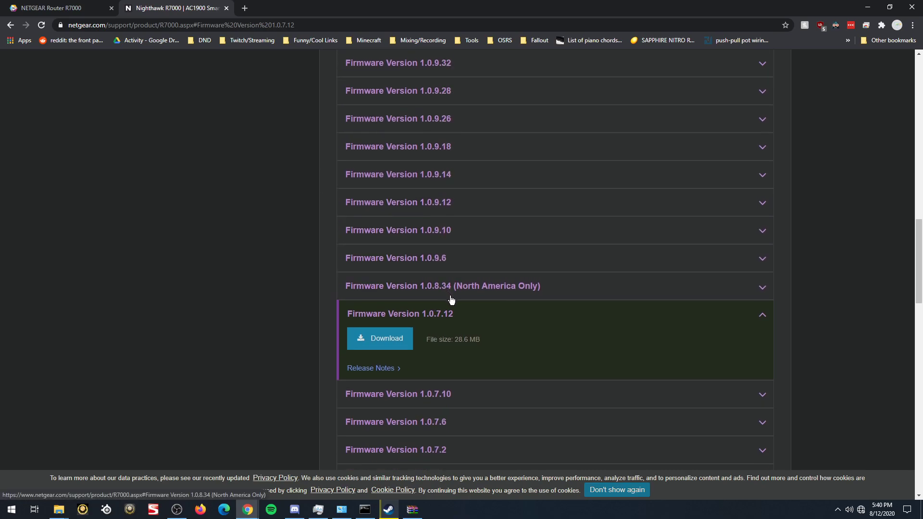
{"action": "scroll", "coordinate": [461, 327], "scroll_direction": "up", "scroll_amount": 1}
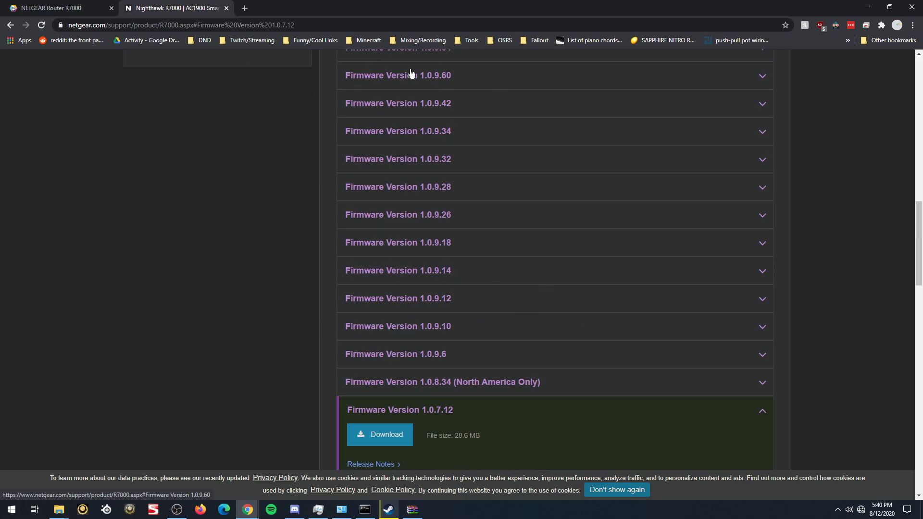
{"action": "scroll", "coordinate": [460, 298], "scroll_direction": "up", "scroll_amount": 1}
{"action": "scroll", "coordinate": [460, 298], "scroll_direction": "up", "scroll_amount": 6}
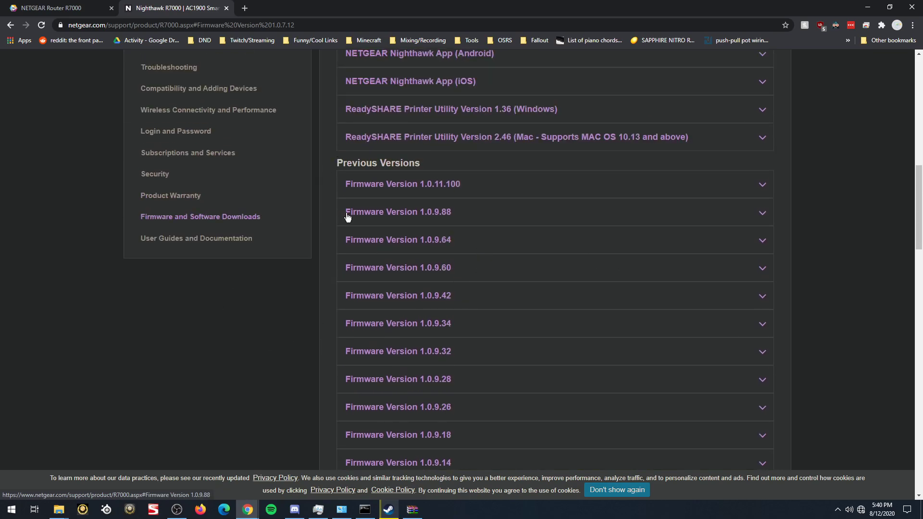
{"action": "scroll", "coordinate": [404, 255], "scroll_direction": "up", "scroll_amount": 1}
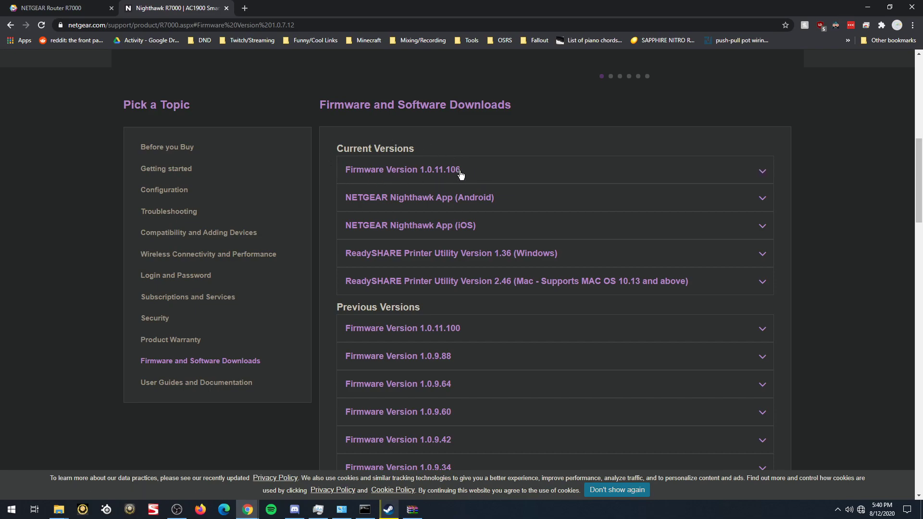
{"action": "scroll", "coordinate": [491, 185], "scroll_direction": "down", "scroll_amount": 13}
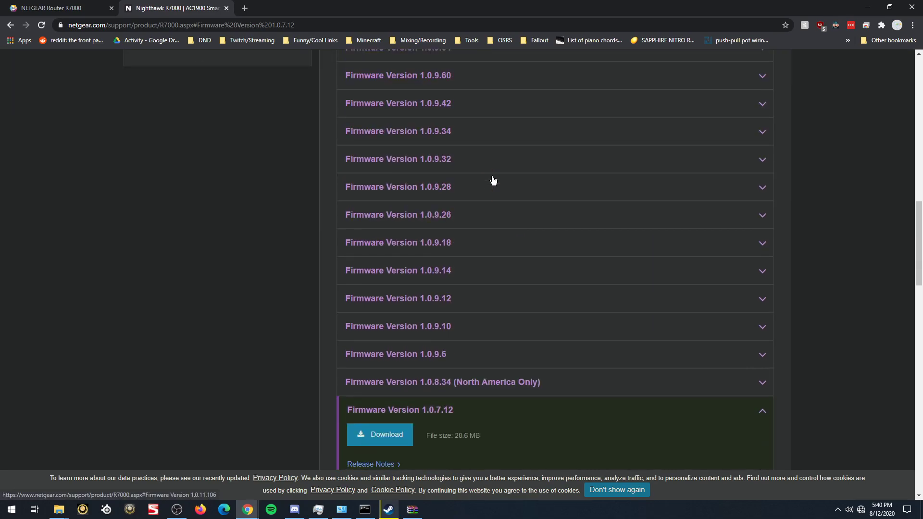
{"action": "scroll", "coordinate": [492, 181], "scroll_direction": "up", "scroll_amount": 3}
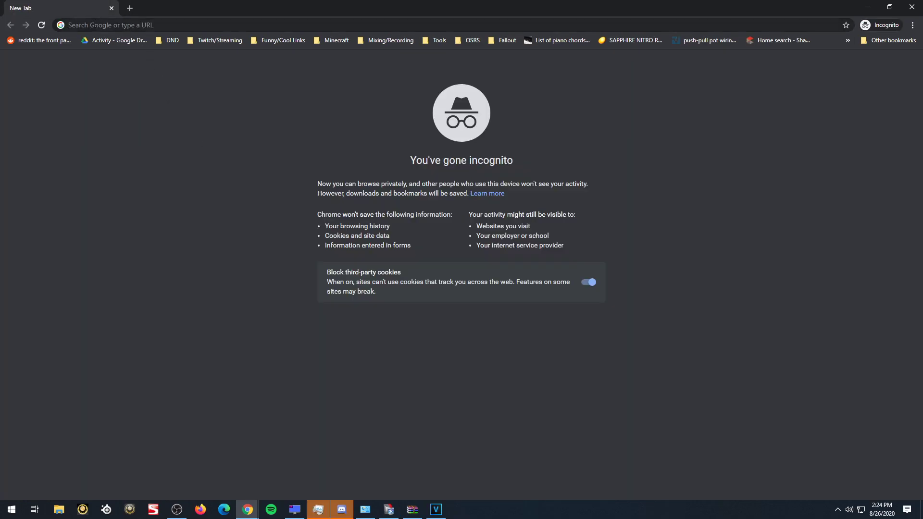
- Sign in to routerlogin.net with the admin username and the router password
{"action": "key", "text": "ctrl+l"}
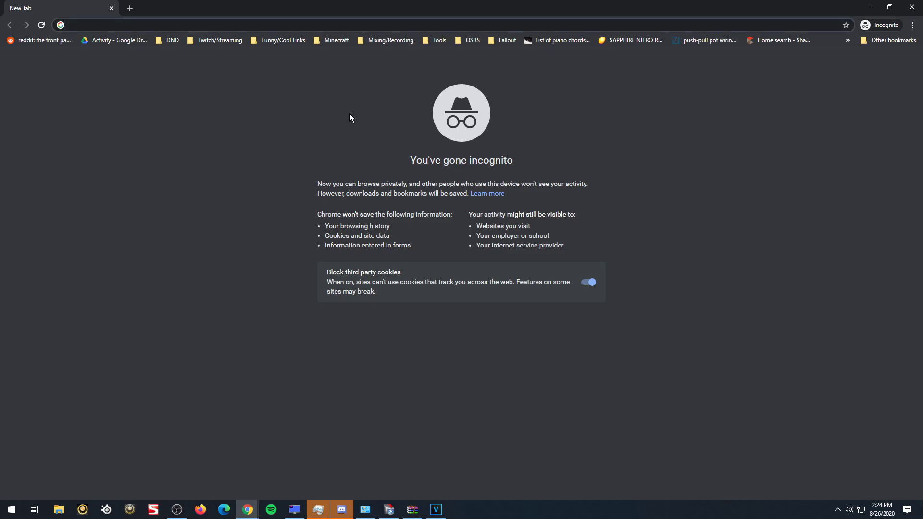
{"action": "type", "text": "routerlog"}
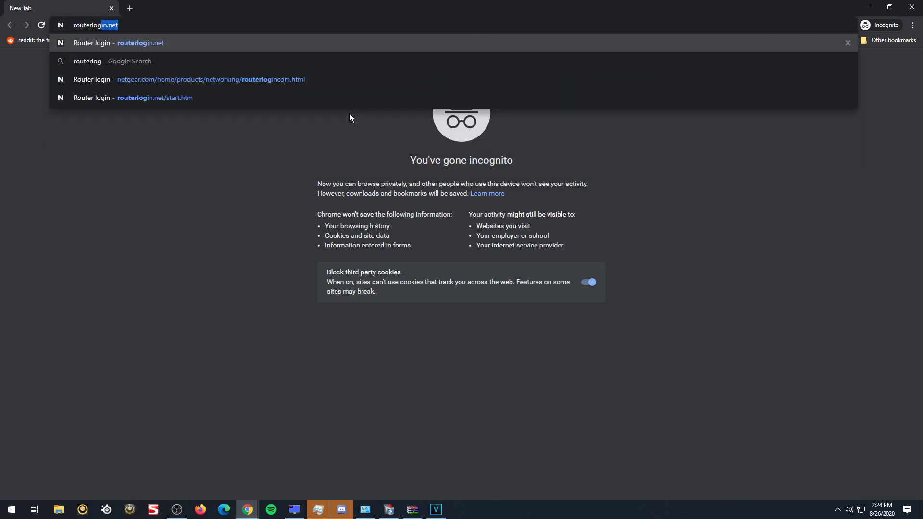
{"action": "type", "text": "in.net"}
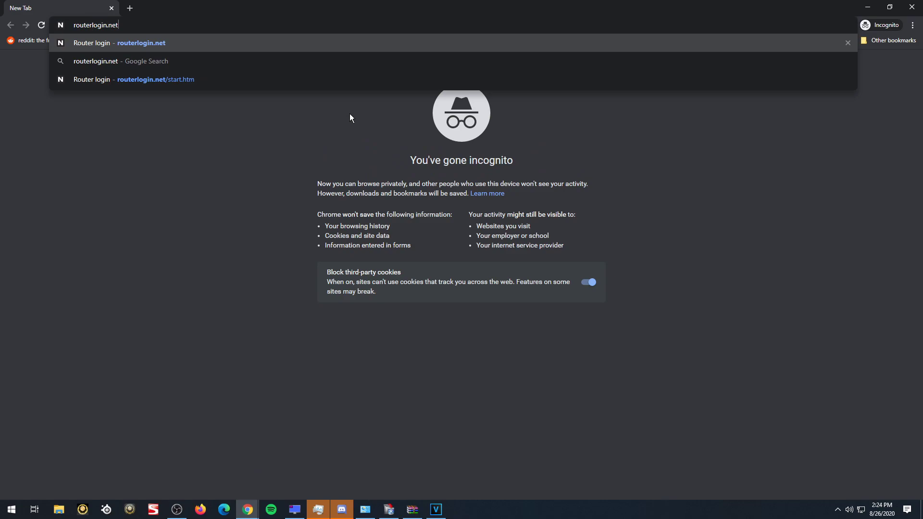
{"action": "key", "text": "Return"}
{"action": "type", "text": "admin"}
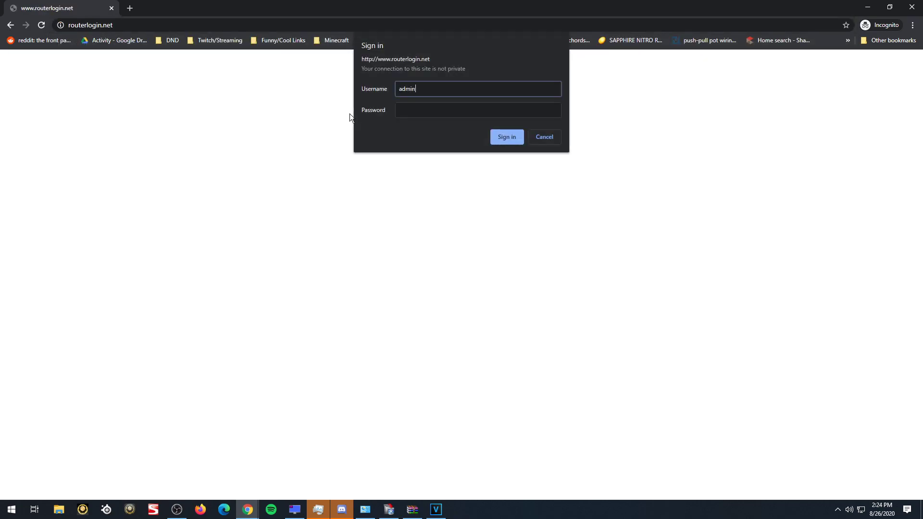
{"action": "key", "text": "Tab"}
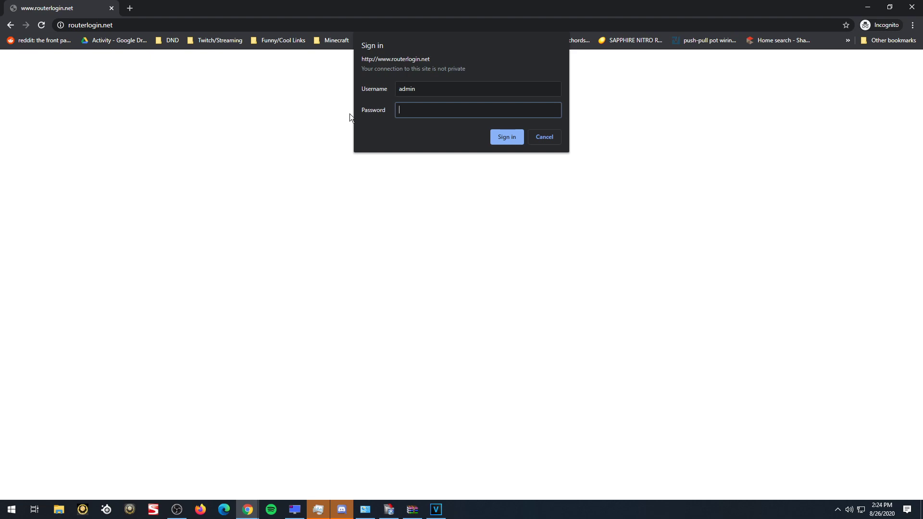
{"action": "key", "text": "ctrl+v"}
{"action": "key", "text": "Return"}
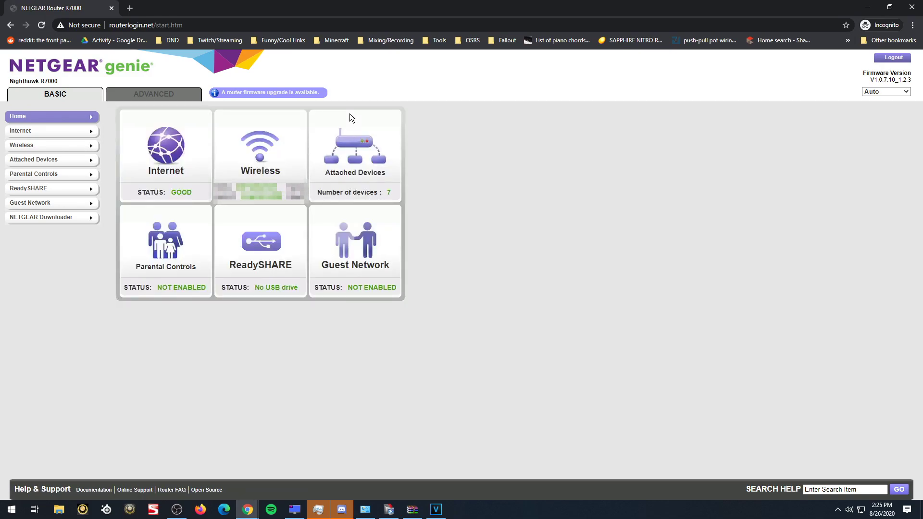
- Go to the Router Update page under Advanced > Administration
{"action": "left_click", "coordinate": [154, 94]}
{"action": "left_click", "coordinate": [43, 207]}
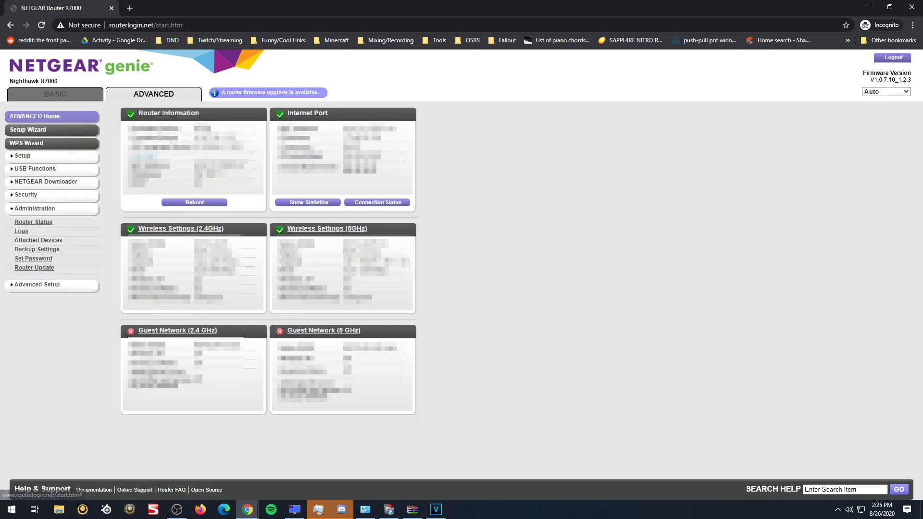
{"action": "left_click", "coordinate": [44, 272]}
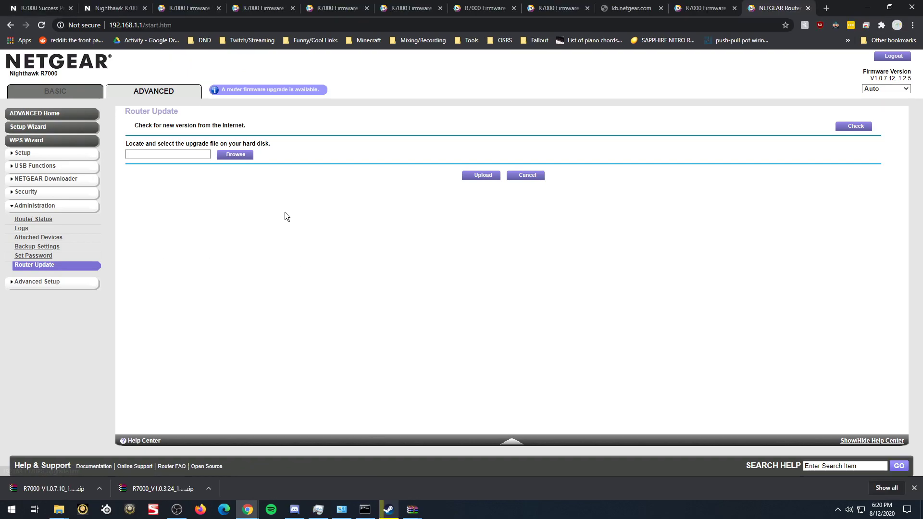
- Choose R7000-V1.0.7.10_1.2.3.chk from Downloads as the firmware file and upload it
{"action": "left_click", "coordinate": [235, 154]}
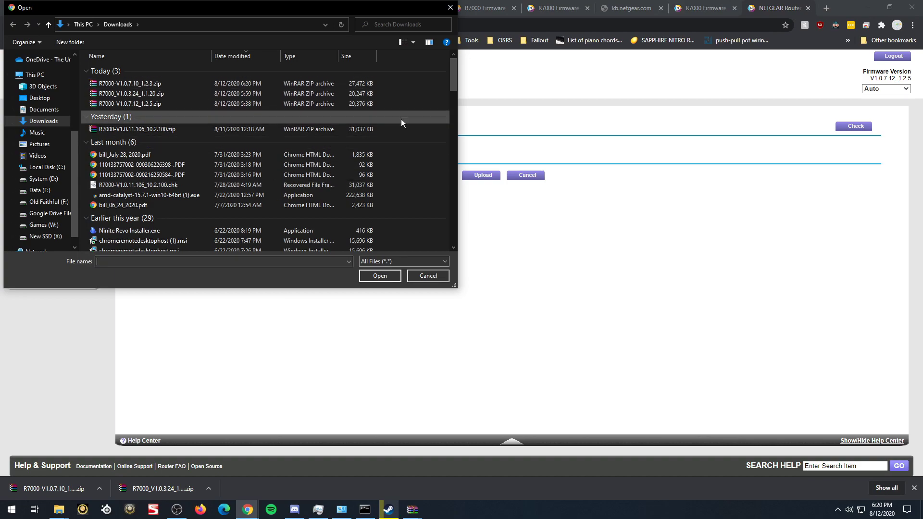
{"action": "left_click_drag", "start_coordinate": [454, 85], "coordinate": [445, 235]}
{"action": "scroll", "coordinate": [228, 169], "scroll_direction": "up", "scroll_amount": 1}
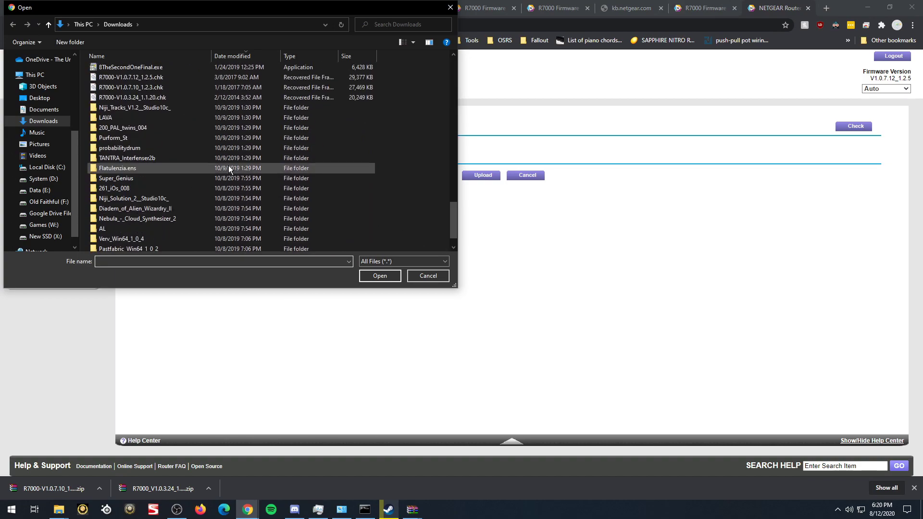
{"action": "left_click", "coordinate": [166, 86]}
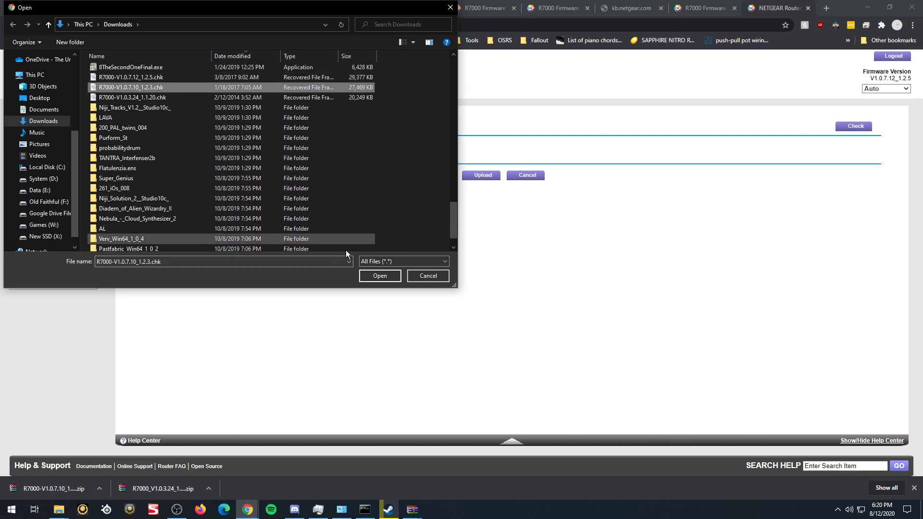
{"action": "left_click", "coordinate": [377, 276]}
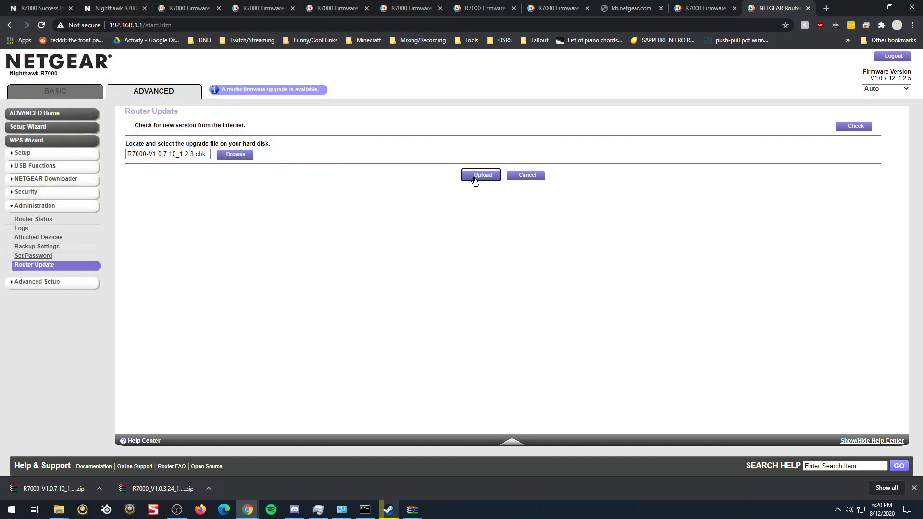
{"action": "left_click", "coordinate": [476, 176]}
- Confirm installing older firmware V1.0.7.10_1.2.3 over V1.0.7.12_1.2.5, starting the router reboot
{"action": "left_click", "coordinate": [502, 102]}
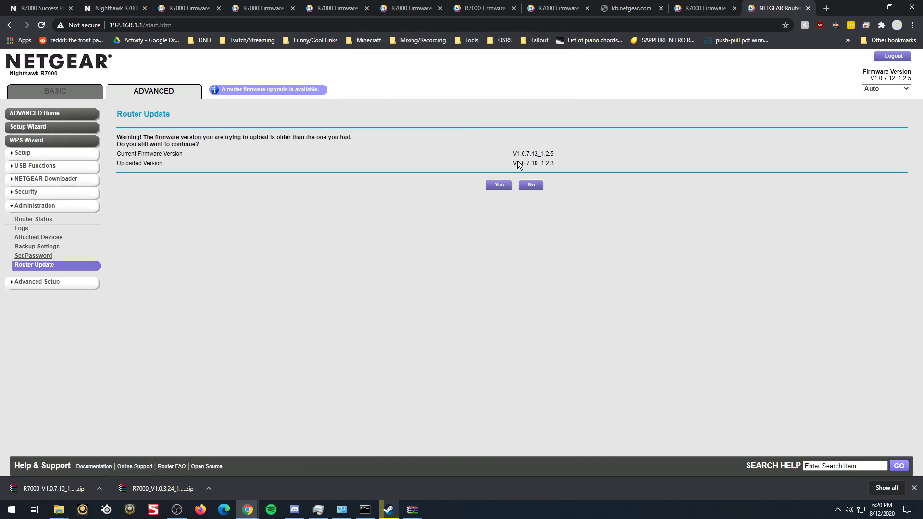
{"action": "left_click", "coordinate": [498, 188]}
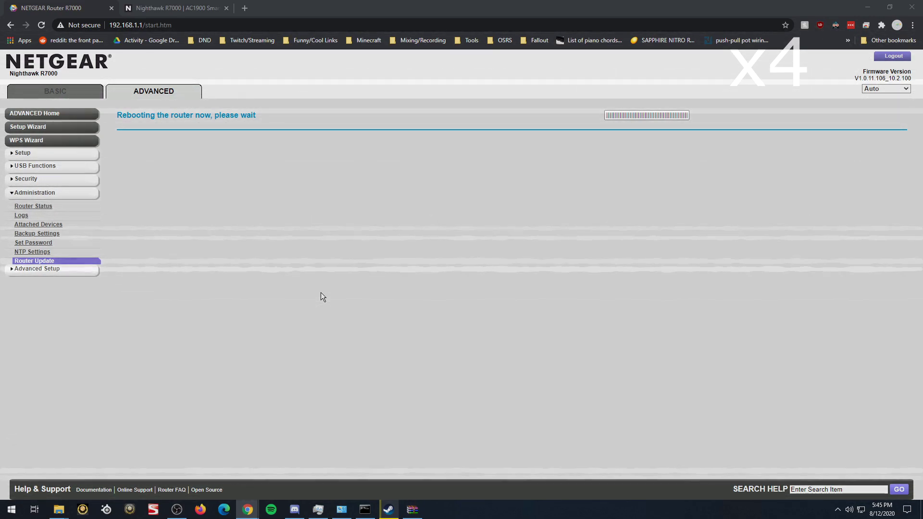
- Start another Fast.com speed test in a new tab
{"action": "key", "text": "ctrl+t"}
{"action": "type", "text": "fast"}
{"action": "key", "text": "Return"}
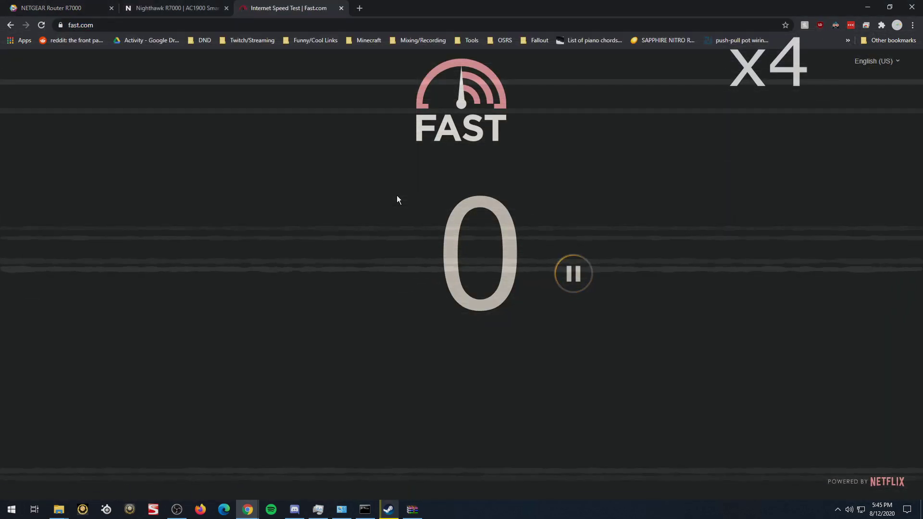
- Check between the Fast.com test and the router tab until Admin Account Settings appears
{"action": "key", "text": "ctrl+1"}
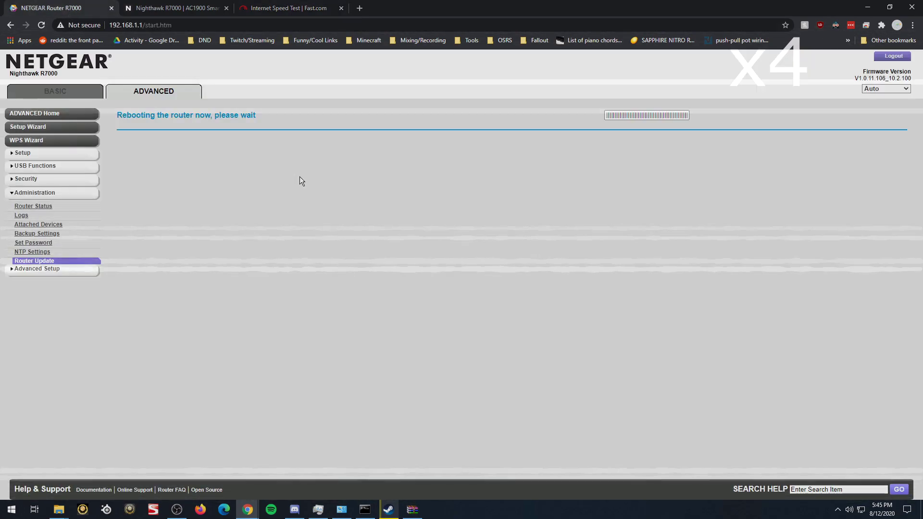
{"action": "key", "text": "ctrl+3"}
{"action": "key", "text": "ctrl+1"}
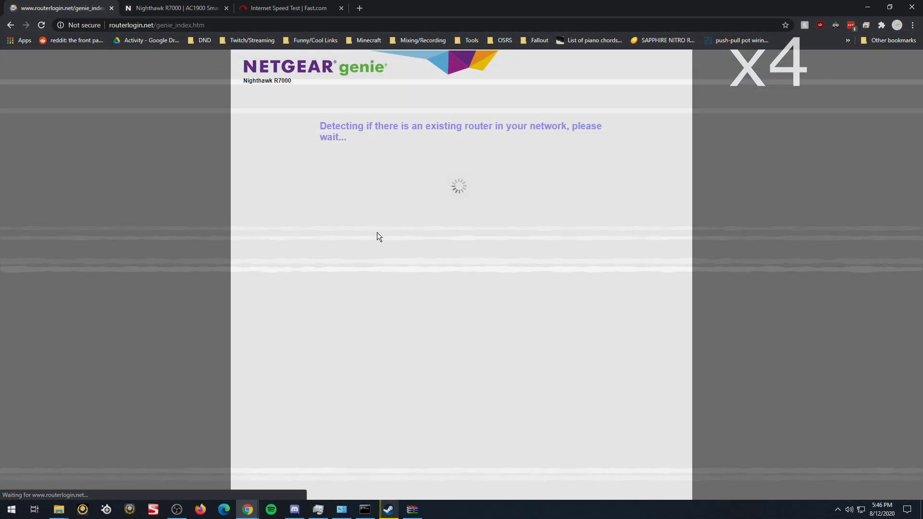
{"action": "key", "text": "ctrl+3"}
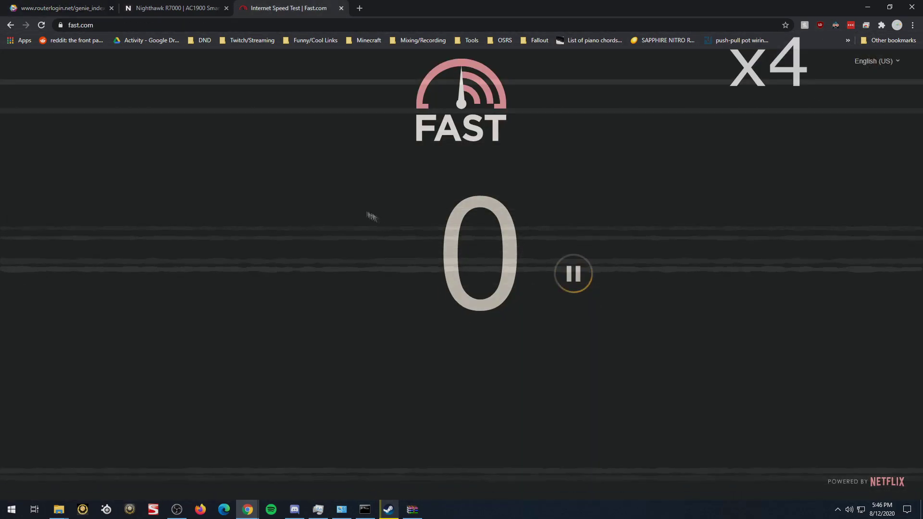
{"action": "left_click", "coordinate": [62, 7]}
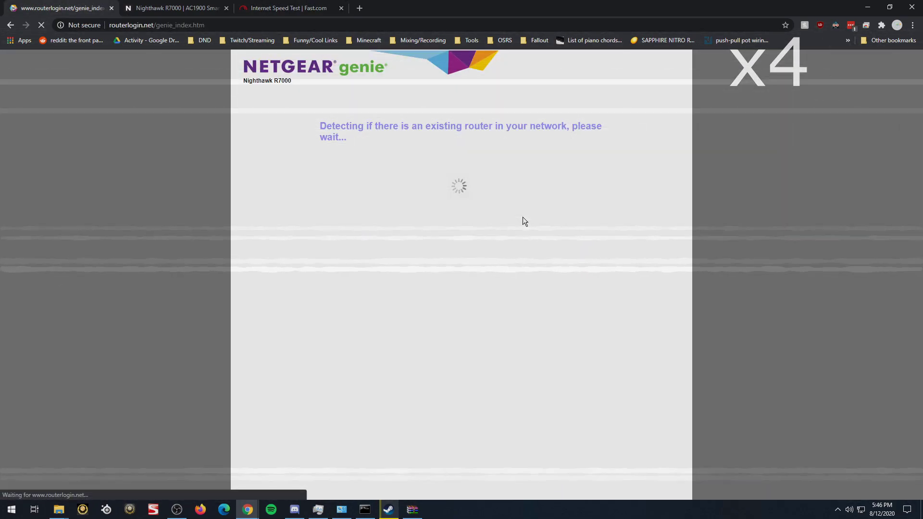
{"action": "key", "text": "alt+Tab"}
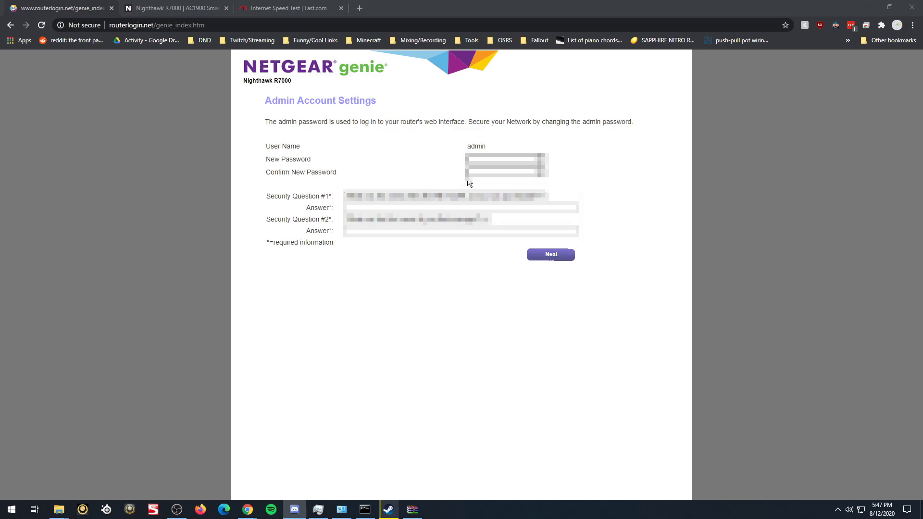
- Set a new admin password and answers to both security questions, then submit
{"action": "key", "text": "alt+Tab"}
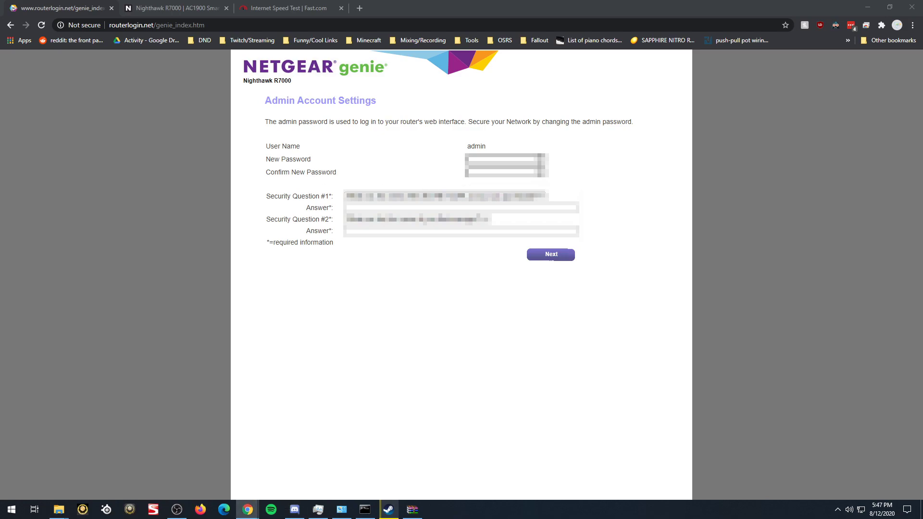
{"action": "left_click", "coordinate": [405, 192]}
{"action": "left_click", "coordinate": [358, 208]}
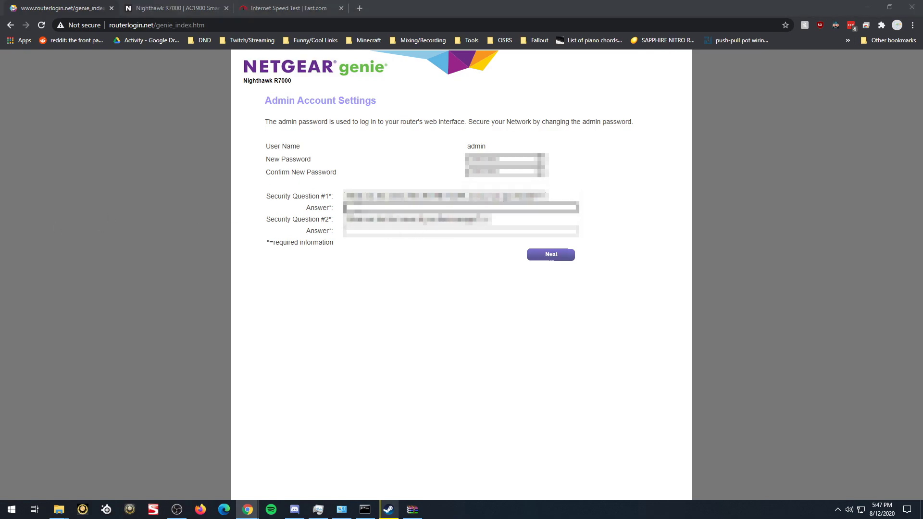
{"action": "key", "text": "ctrl+v"}
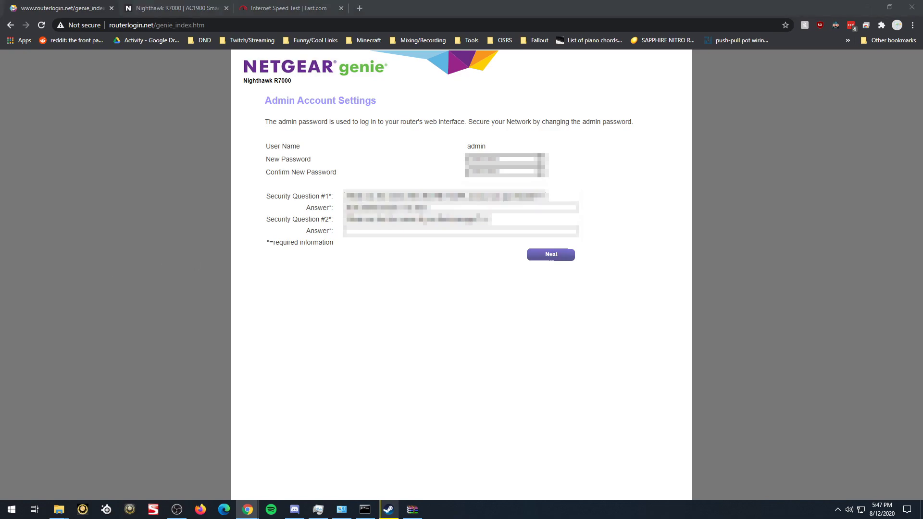
{"action": "left_click", "coordinate": [382, 231]}
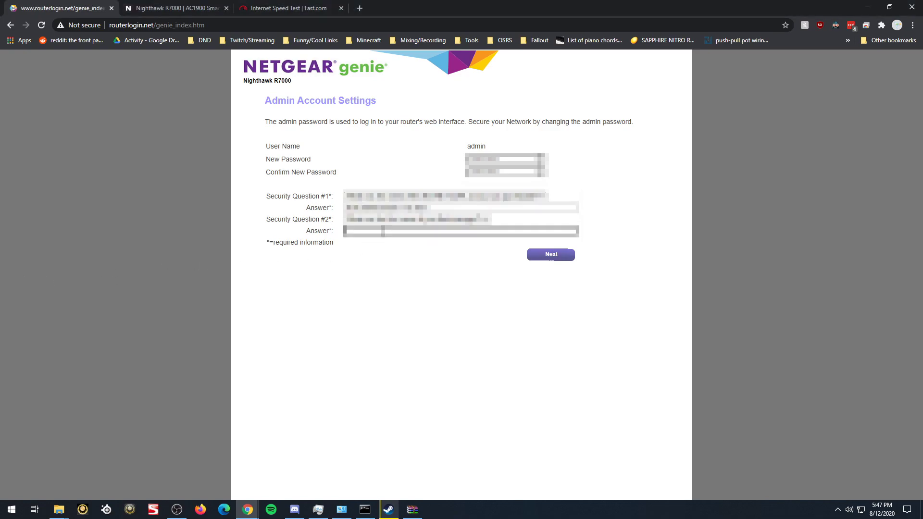
{"action": "left_click", "coordinate": [553, 259]}
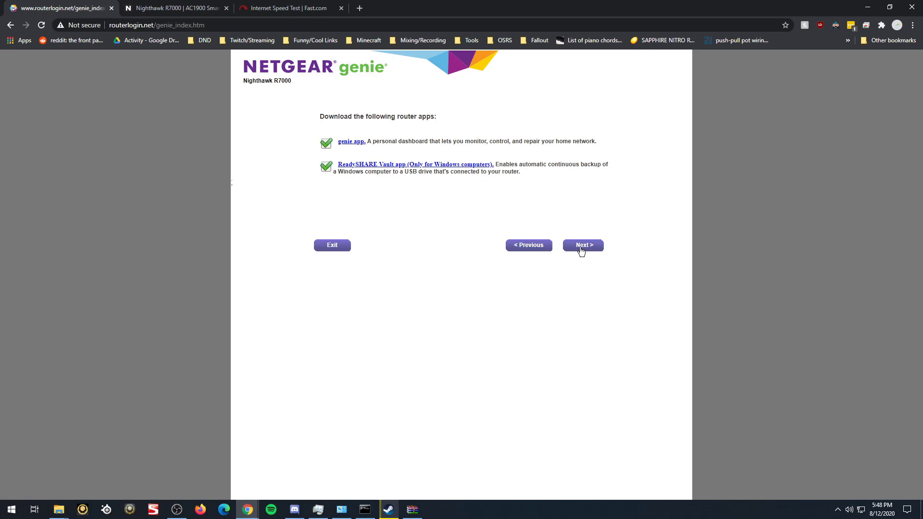
- Finish setup without saving the genie app installer, dismissing the multiple-downloads prompt
{"action": "left_click", "coordinate": [581, 249]}
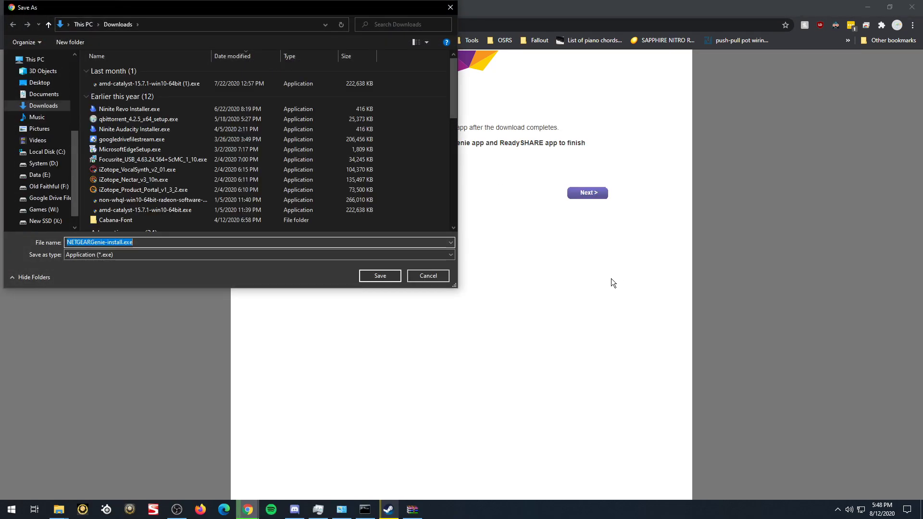
{"action": "left_click", "coordinate": [445, 275]}
{"action": "left_click", "coordinate": [589, 192]}
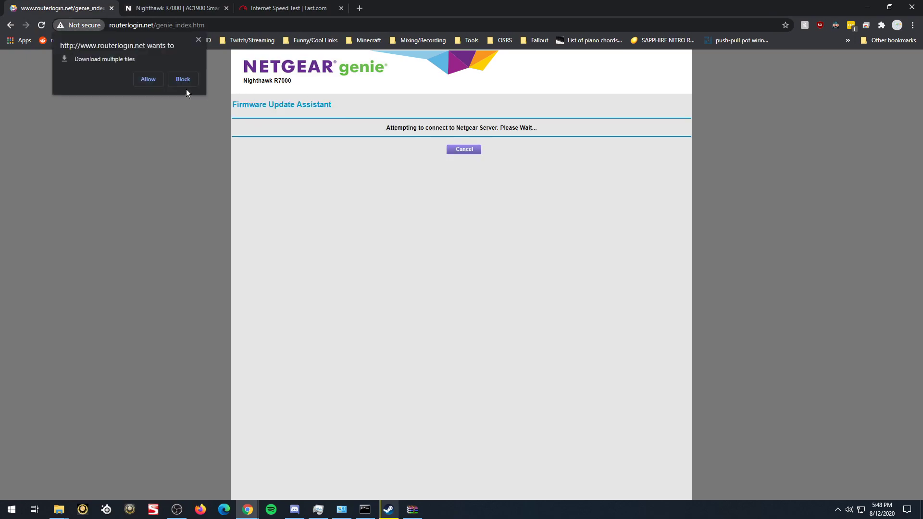
{"action": "left_click", "coordinate": [198, 41]}
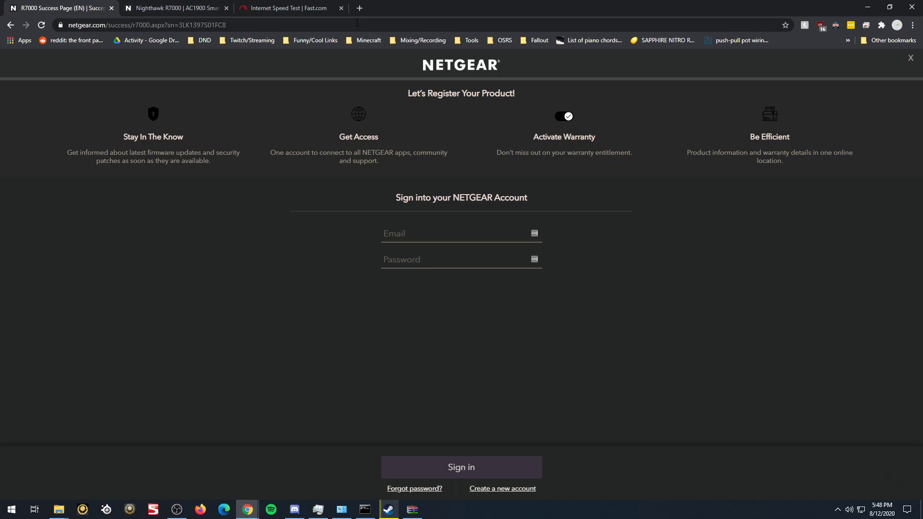
- Load the router home page at 192.168.1.1, then open another tab for a speed test
{"action": "left_click", "coordinate": [358, 10]}
{"action": "type", "text": "192.168.1.1/start.htm"}
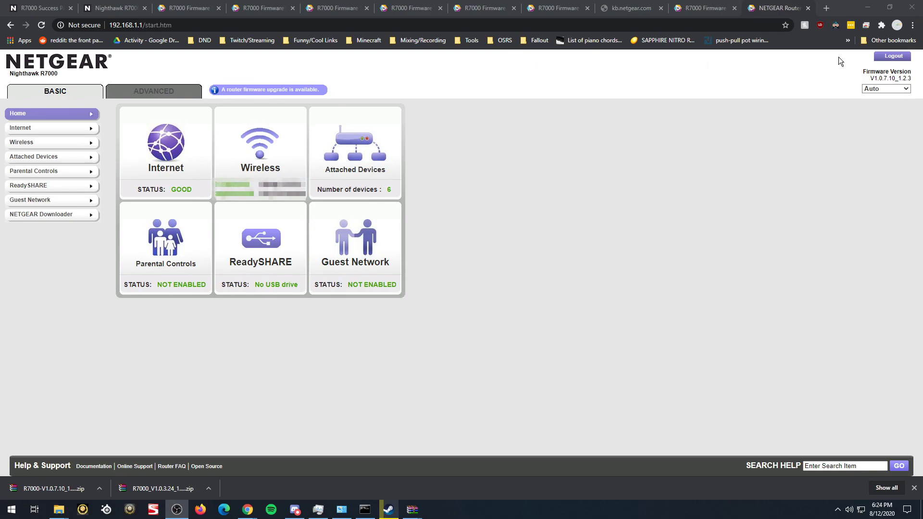
{"action": "left_click", "coordinate": [823, 10]}
- Run the Fast.com speed test (about 150 Mbps), then load speedtest.net in the same tab
{"action": "type", "text": "fast.com"}
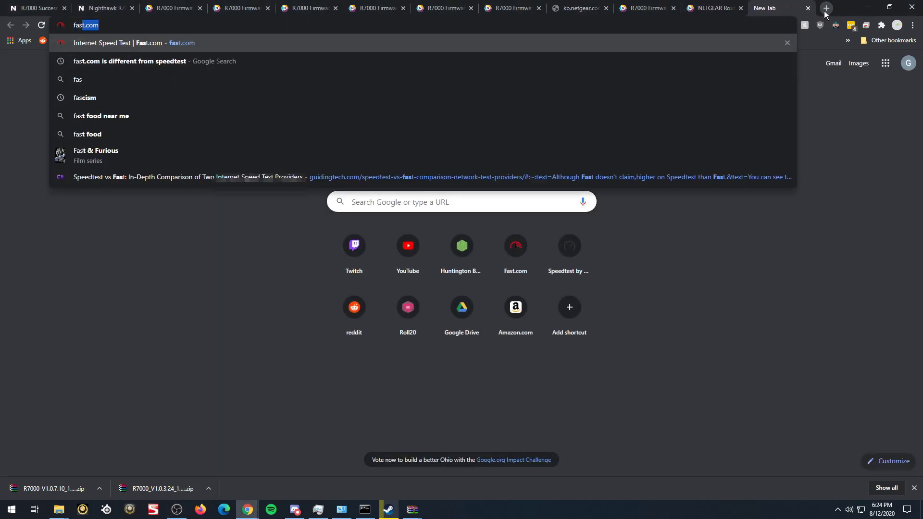
{"action": "key", "text": "Return"}
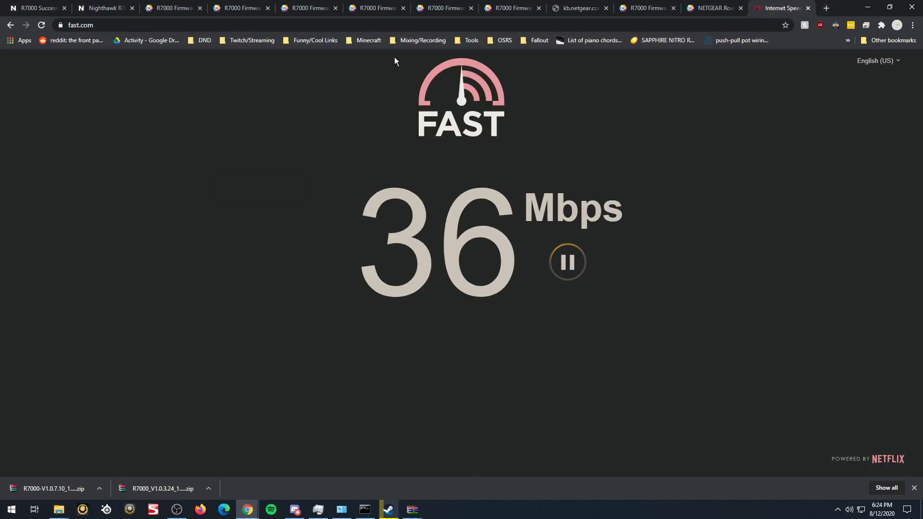
{"action": "left_click", "coordinate": [388, 23]}
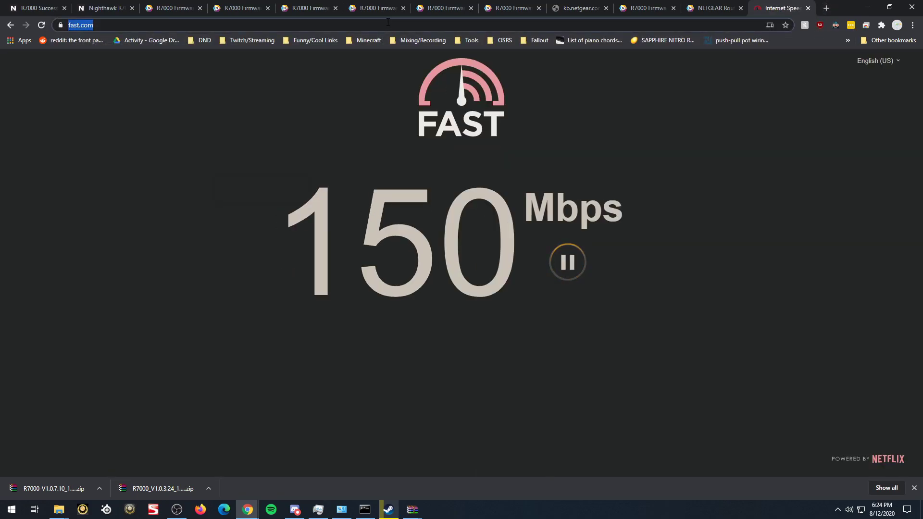
{"action": "type", "text": "sp"}
{"action": "key", "text": "Return"}
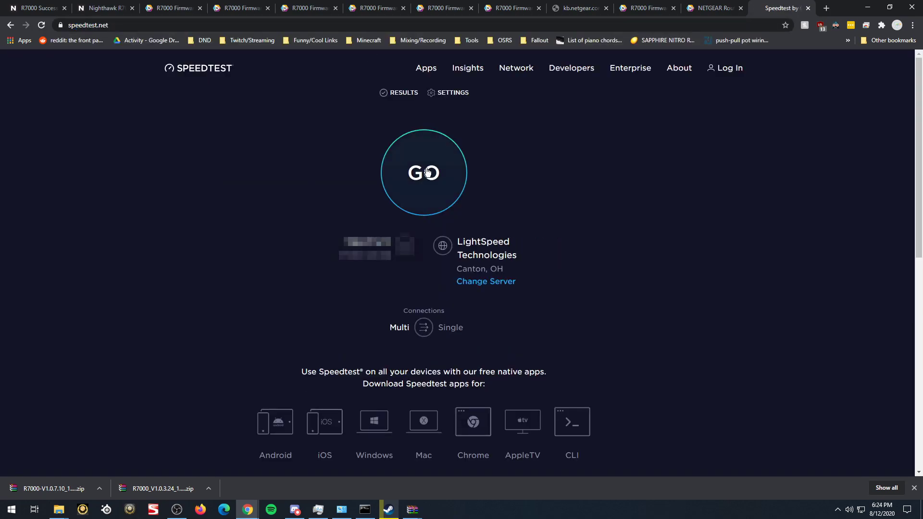
- Run the Speedtest by Ookla test (11 ms ping, 369.95 Mbps download) and close its tab
{"action": "left_click", "coordinate": [425, 173]}
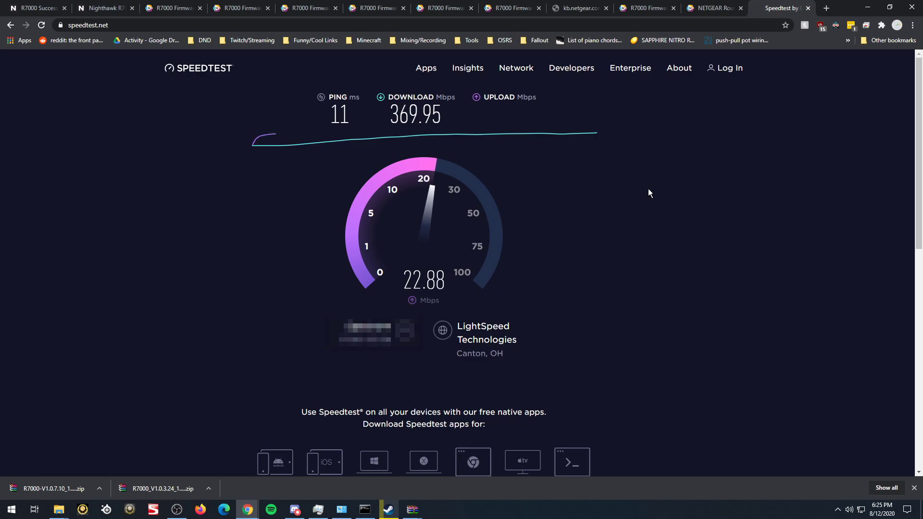
{"action": "left_click", "coordinate": [807, 8]}
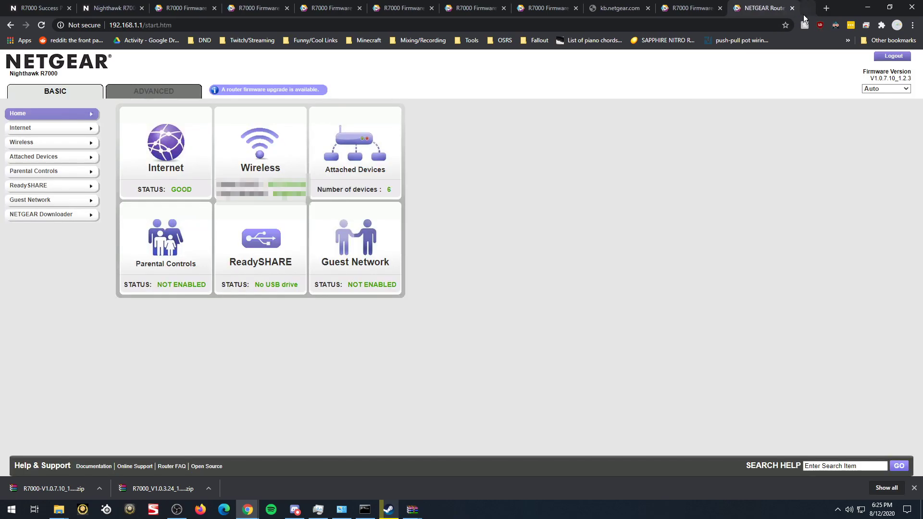
- Resume Steam's paused download queue so HITMAN 2 downloads at 376.6 Mbps
{"action": "left_click", "coordinate": [389, 509]}
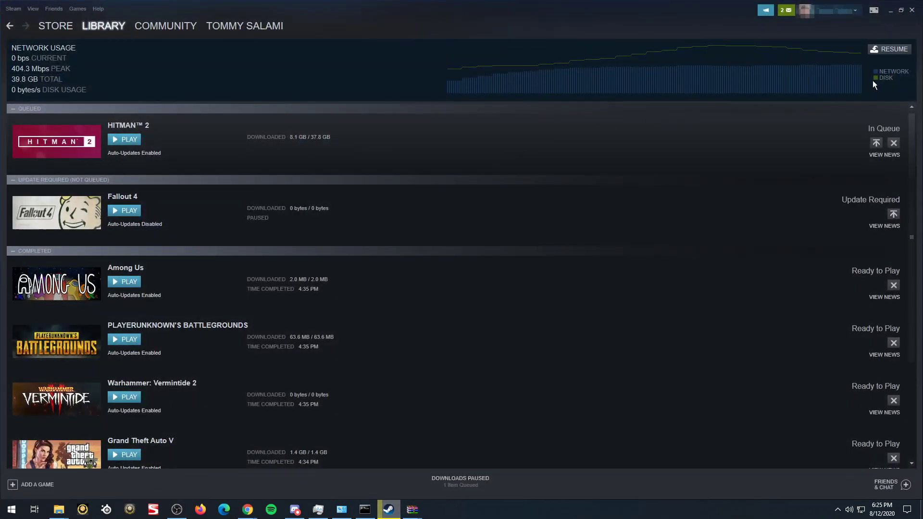
{"action": "left_click", "coordinate": [891, 49]}
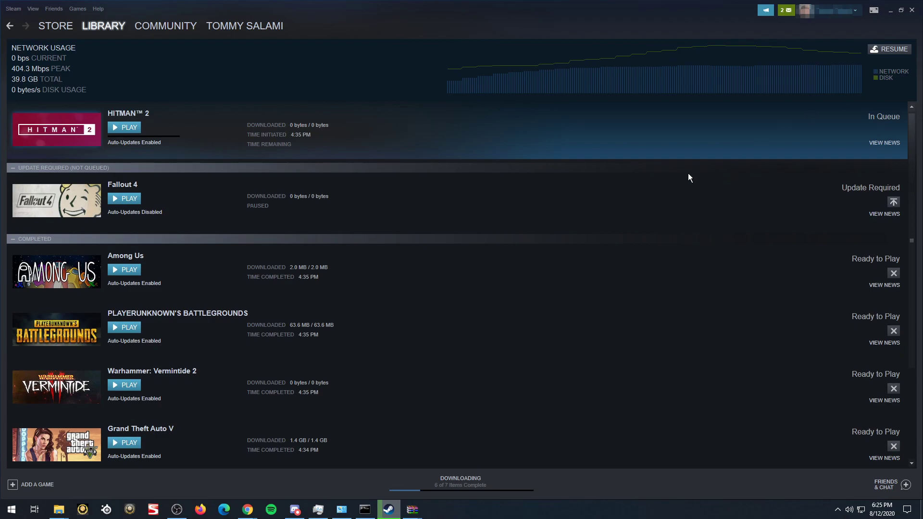